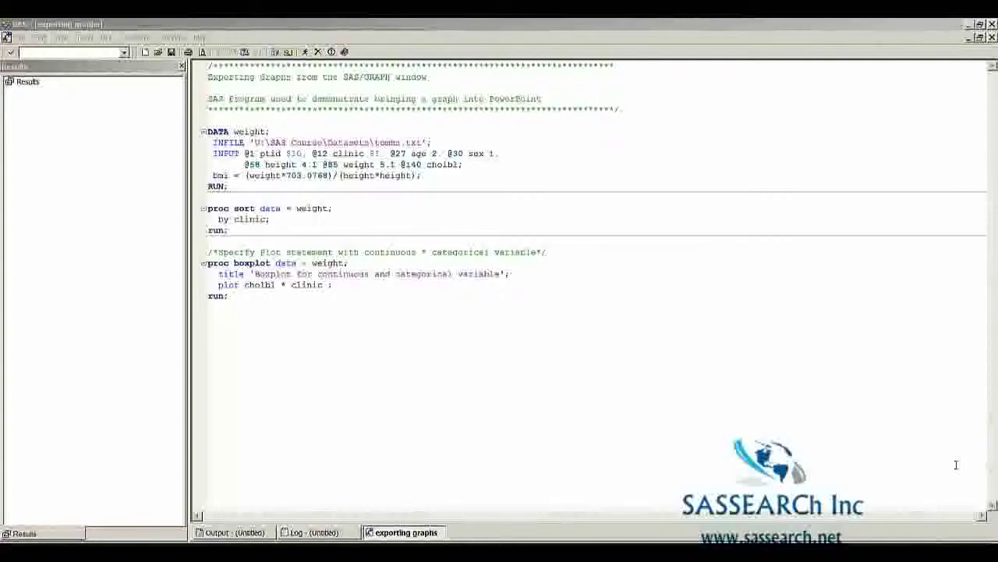
Step: Run the program to draw the cholbl-by-clinic boxplot, then copy the GRAPH1 graph
click(305, 51)
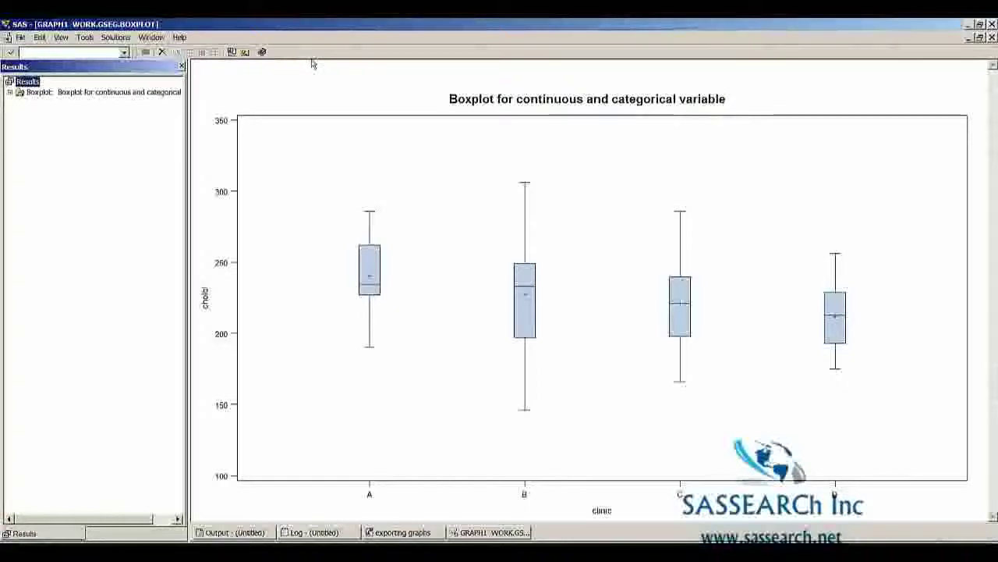
click(306, 184)
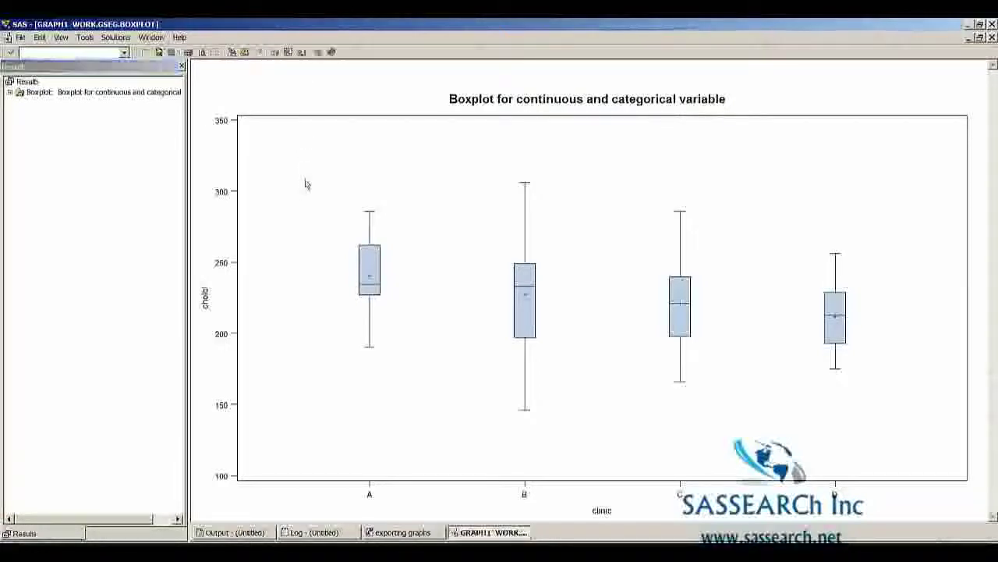
click(39, 37)
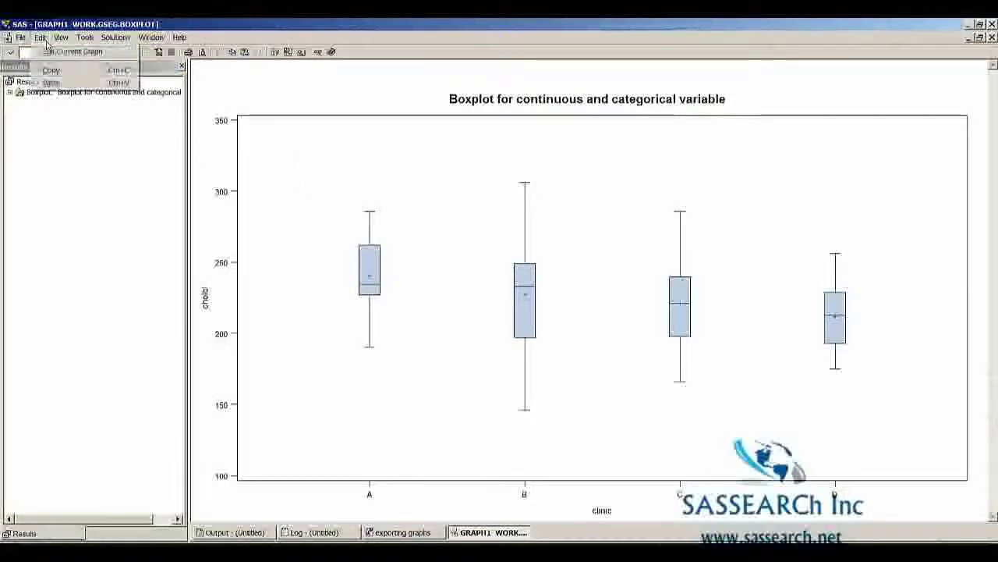
click(64, 81)
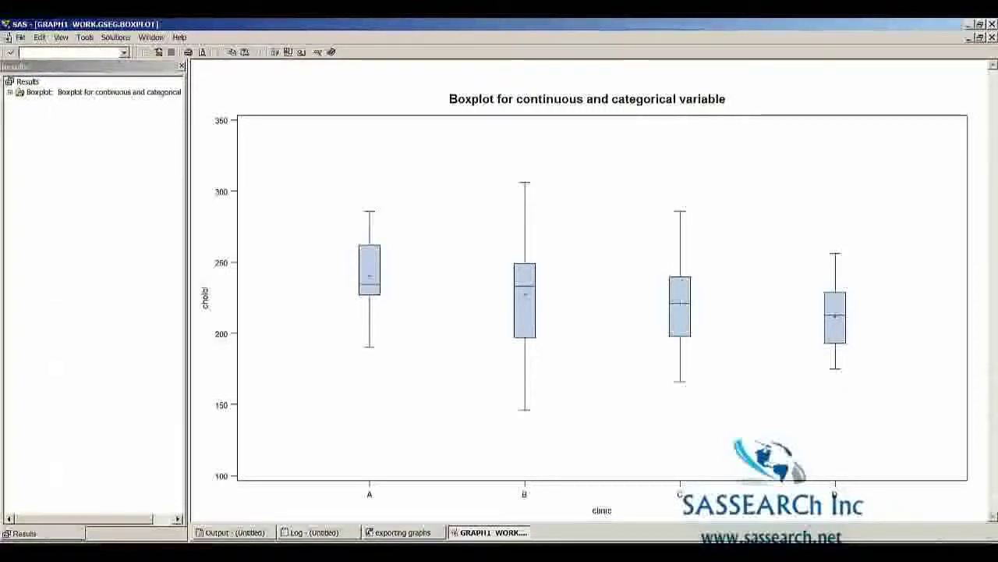
Step: Paste the boxplot into the blank Word document as Picture (Enhanced Metafile) and select it
key(alt+Tab)
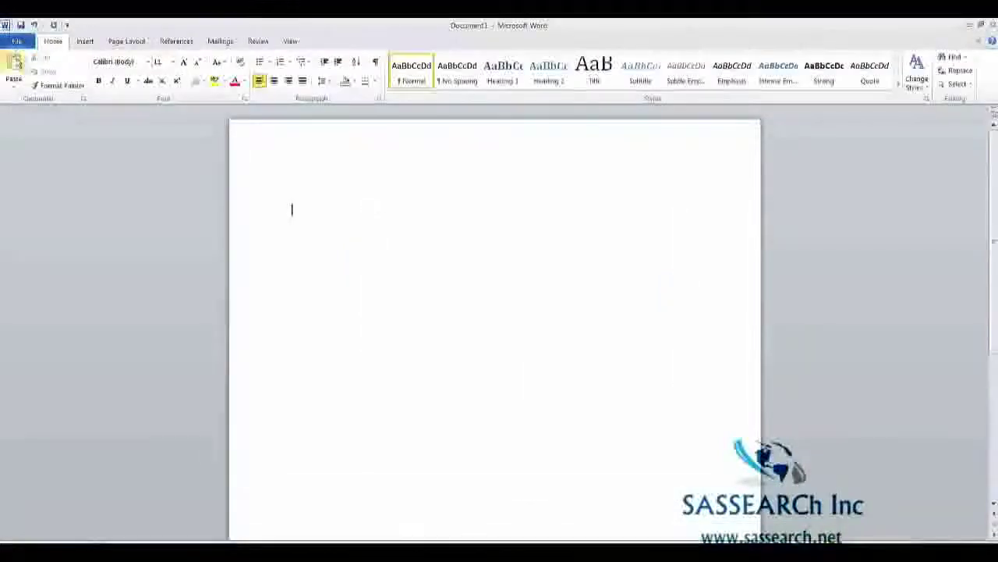
click(17, 86)
click(39, 132)
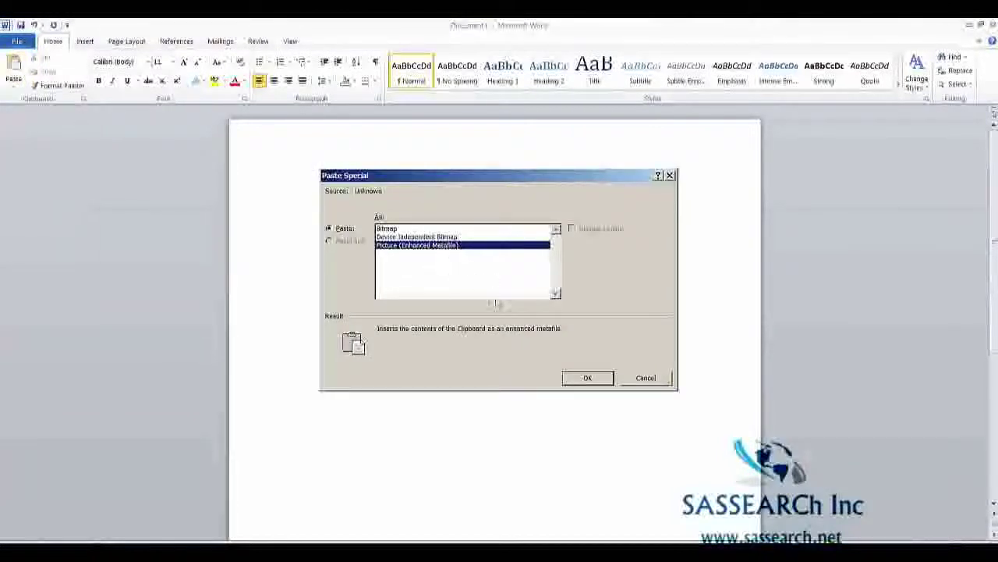
click(589, 379)
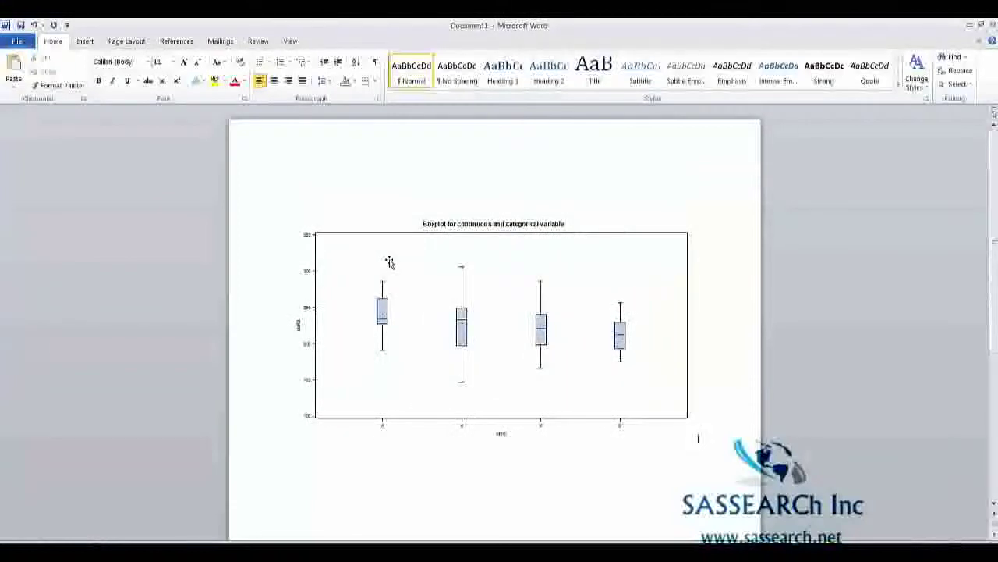
click(376, 228)
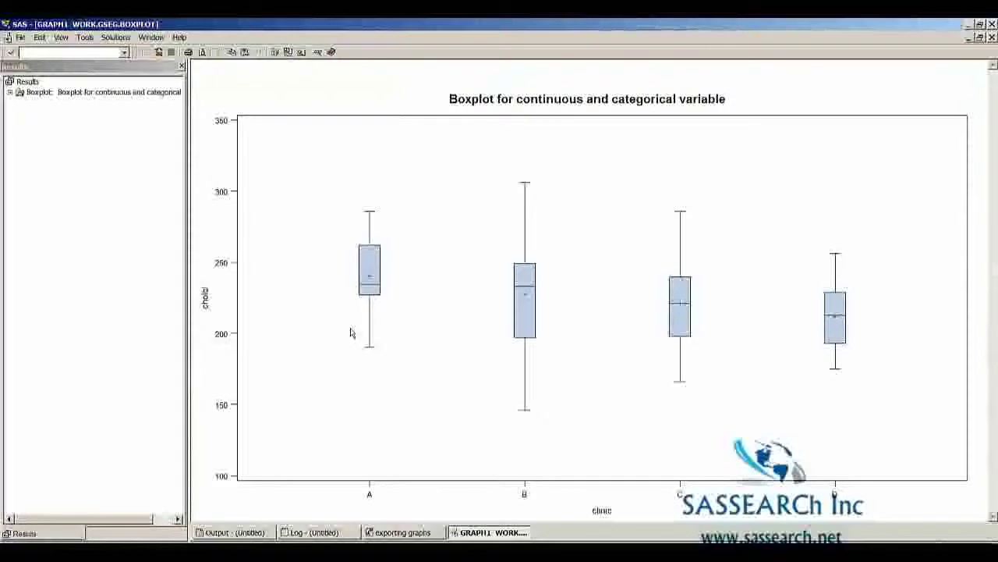
Step: Copy the boxplot from the SAS GRAPH1 window again with Edit > Copy
click(41, 38)
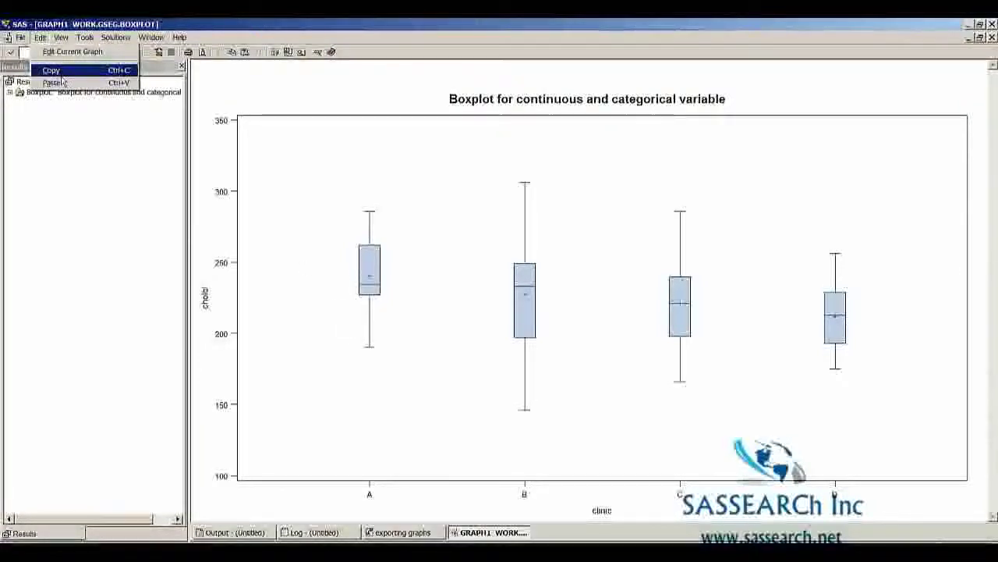
click(58, 74)
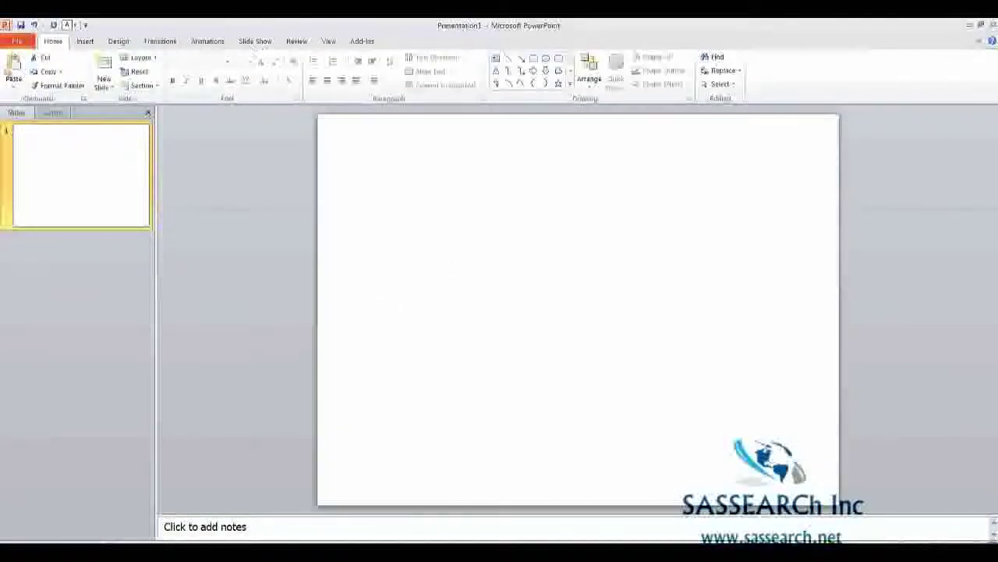
Step: Paste the boxplot onto the blank slide as Picture (Windows Metafile)
click(14, 82)
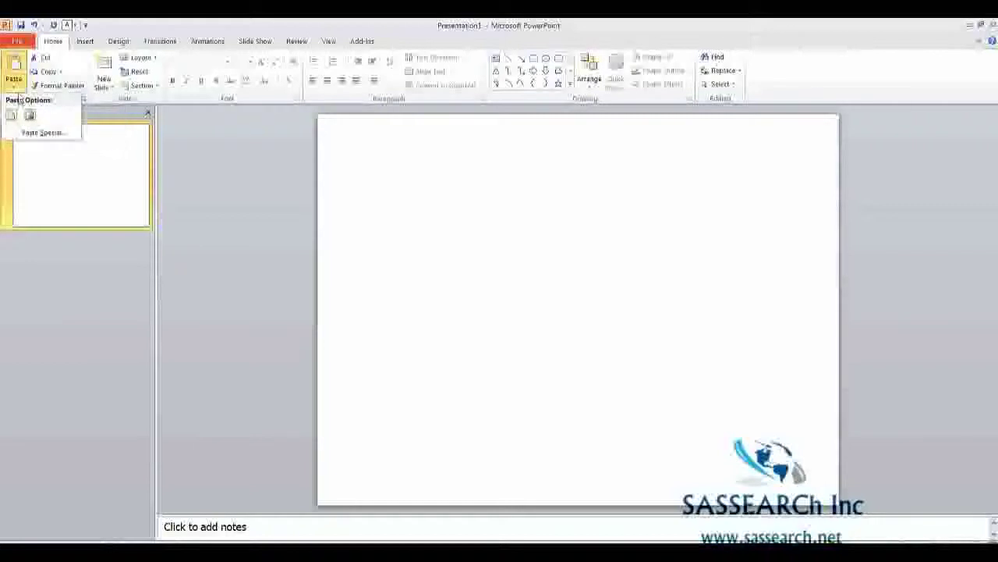
click(43, 132)
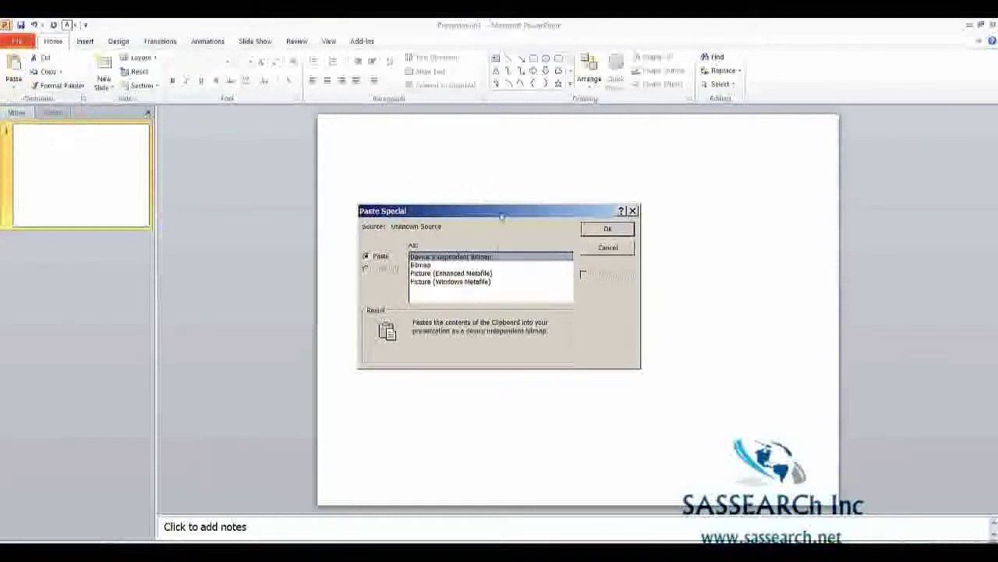
click(483, 282)
click(607, 228)
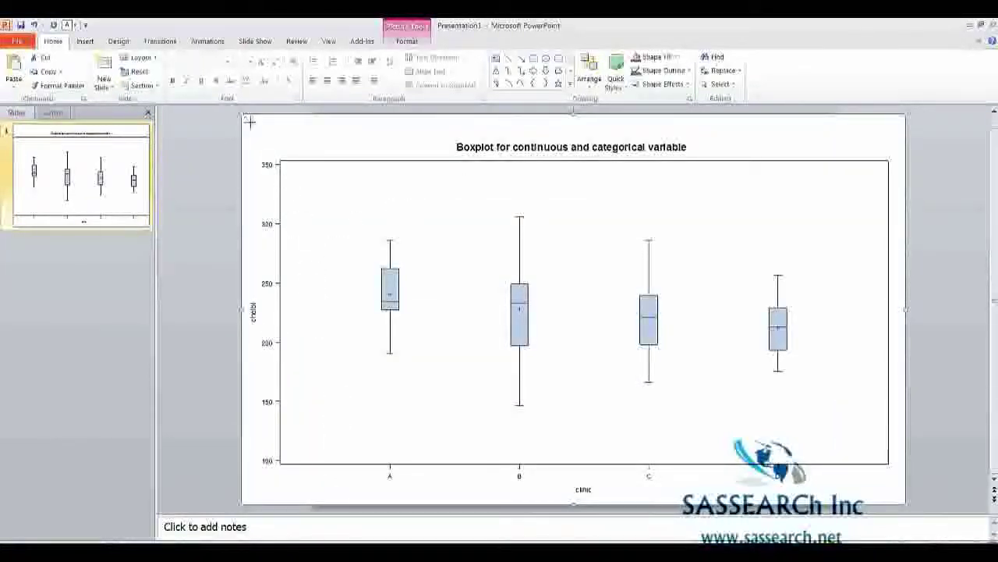
Step: Resize the boxplot picture by its corner and side handles to fit the slide
drag(279, 142, 278, 137)
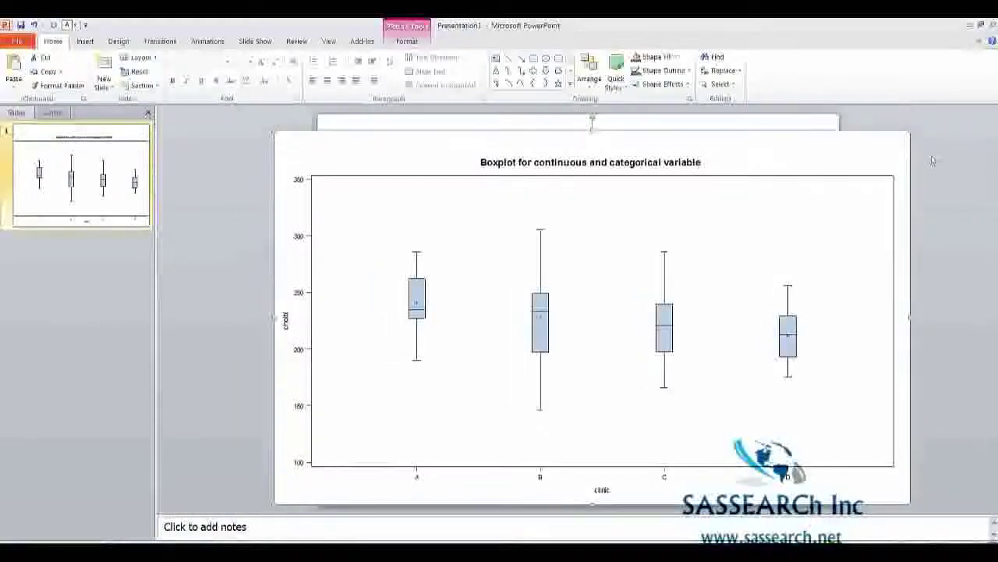
drag(923, 315, 827, 317)
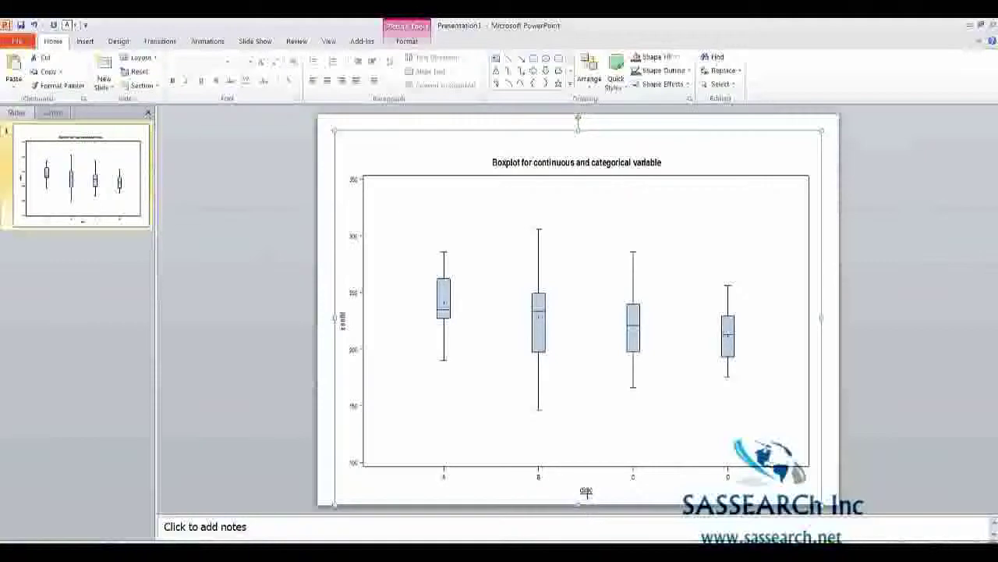
drag(585, 507, 585, 485)
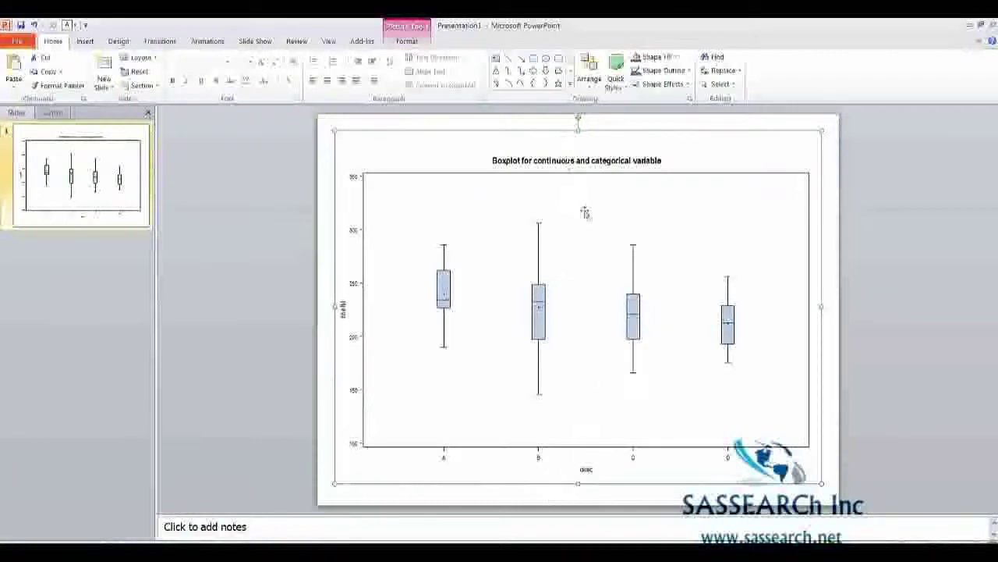
right_click(605, 234)
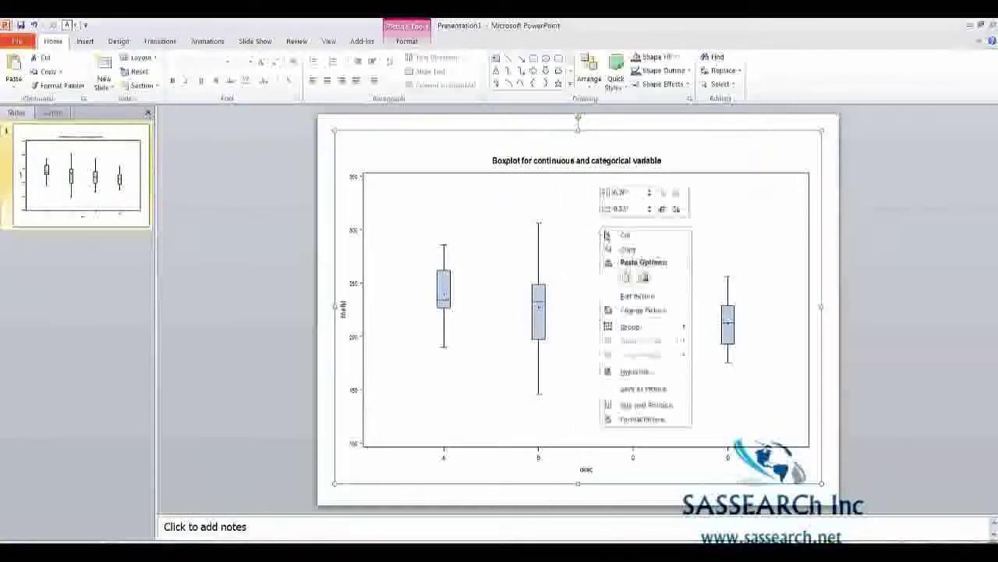
Step: Ungroup the picture, accepting conversion to a Microsoft Office drawing object
click(636, 297)
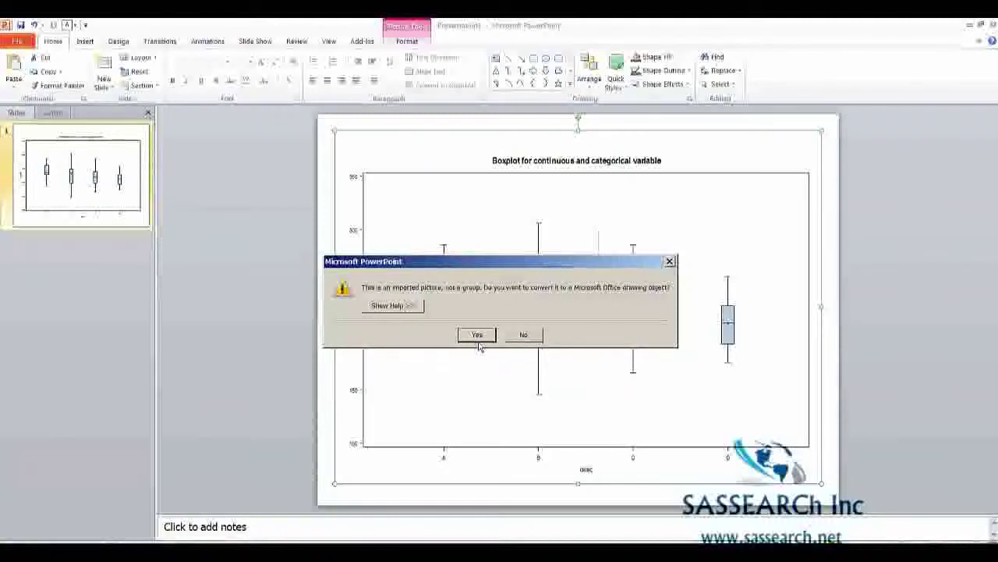
click(478, 335)
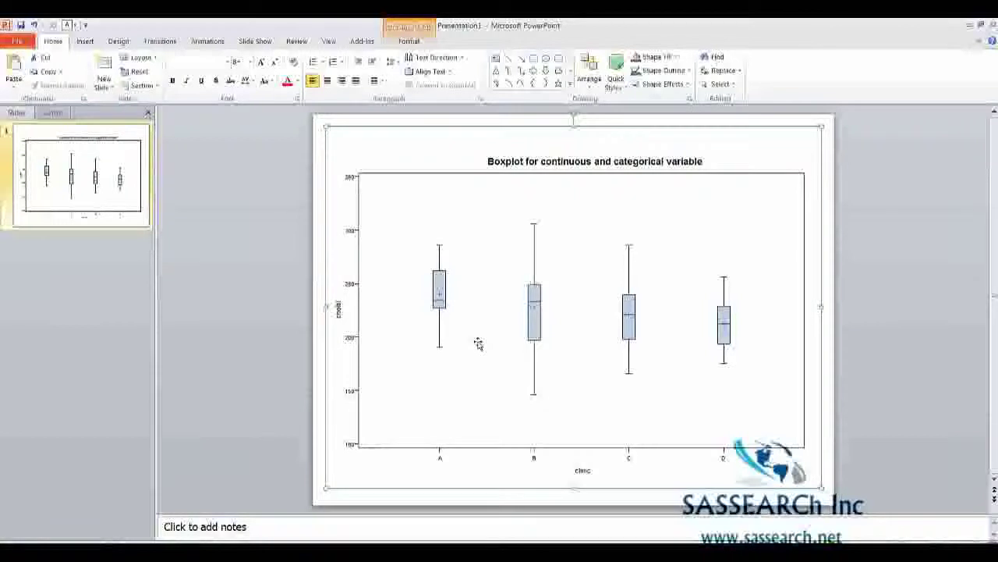
Step: Ungroup the boxplot drawing into separate parts, then regroup them into one object
right_click(497, 212)
mouse_move(530, 312)
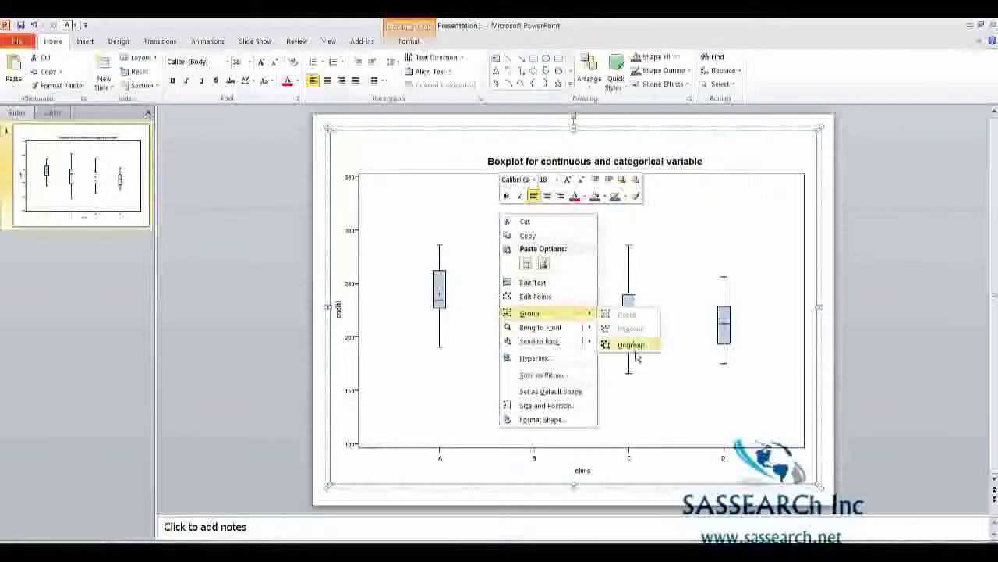
click(633, 346)
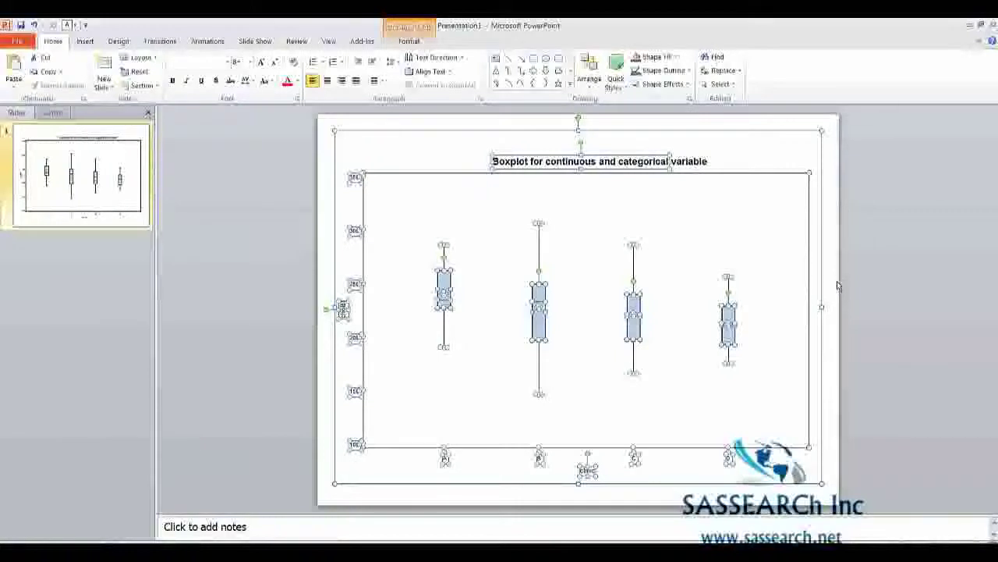
click(838, 286)
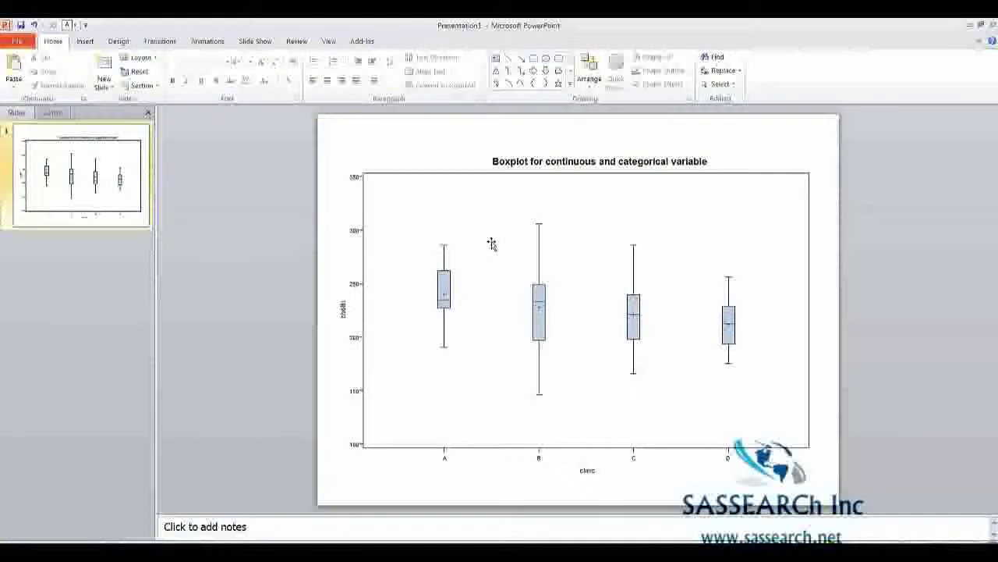
right_click(491, 243)
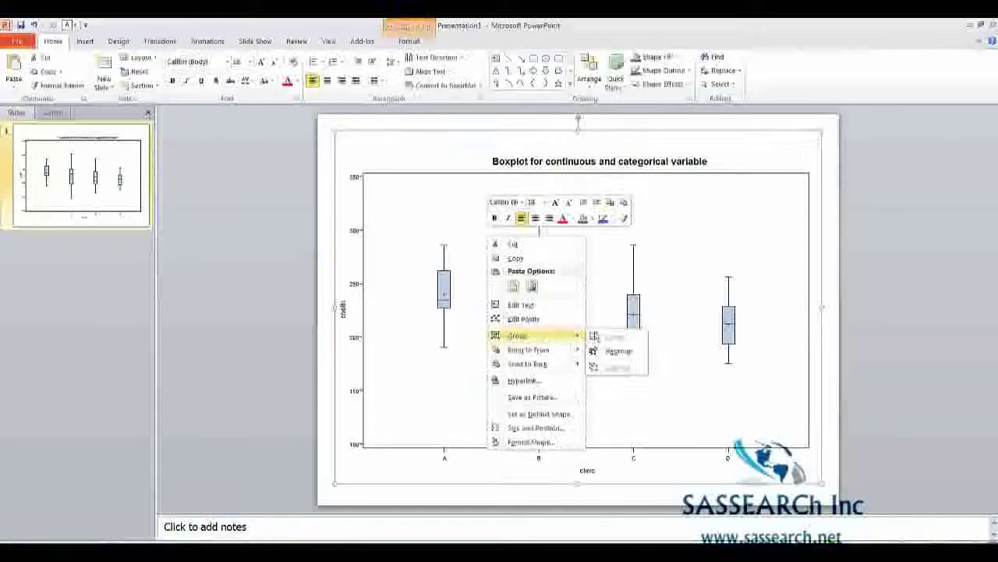
click(618, 351)
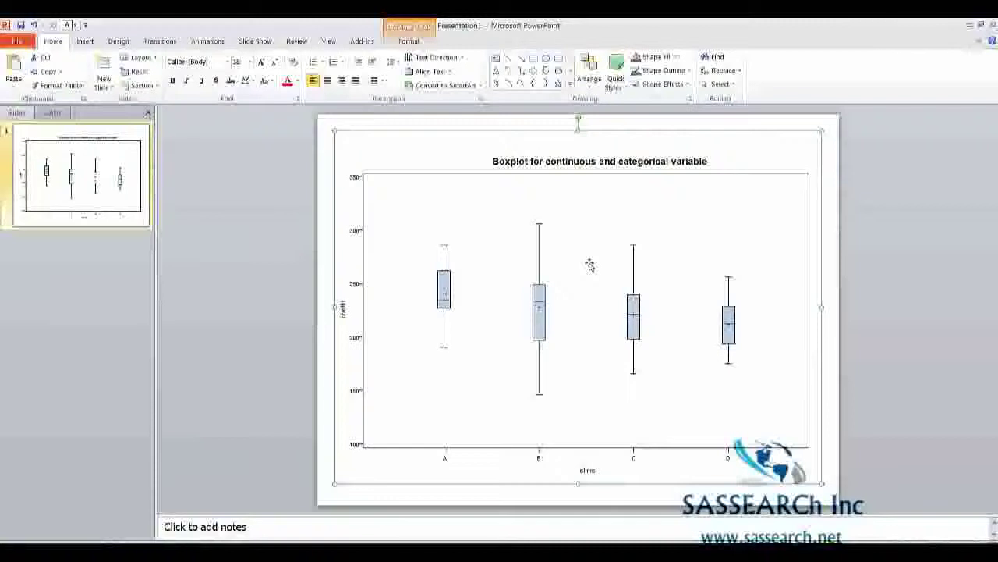
key(Escape)
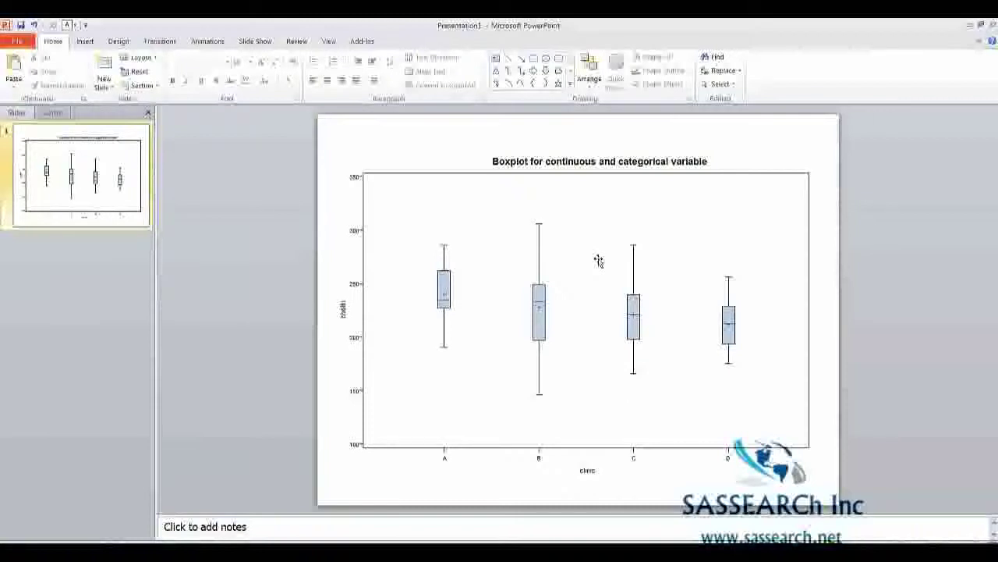
click(586, 263)
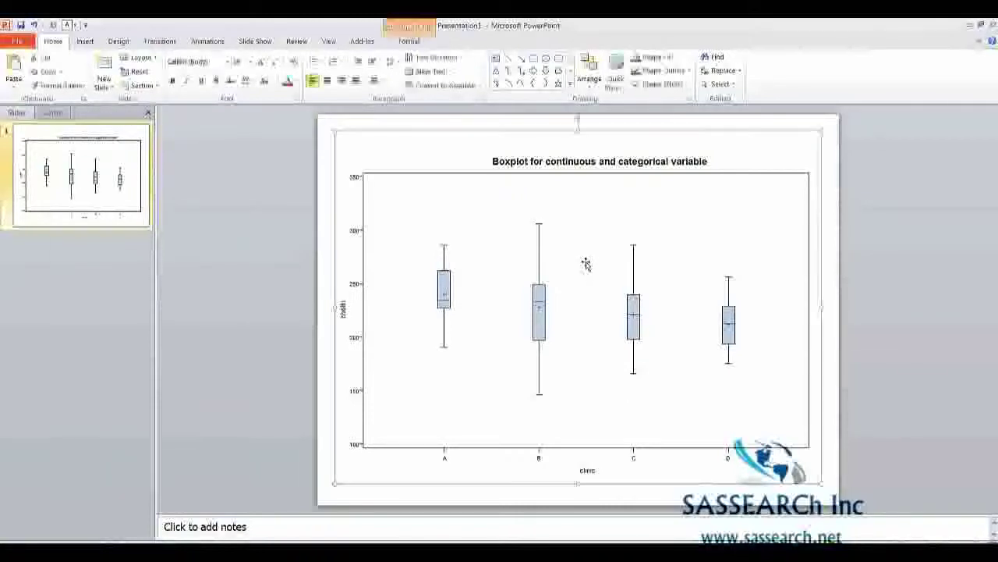
key(Escape)
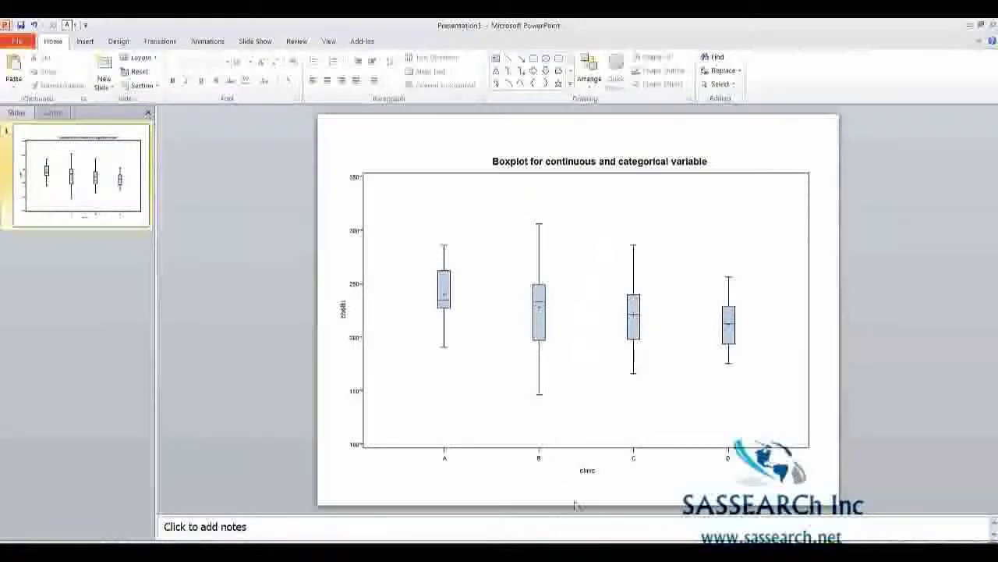
Step: Change the horizontal axis label text from 'clinic' to 'Clinical Center'
click(588, 471)
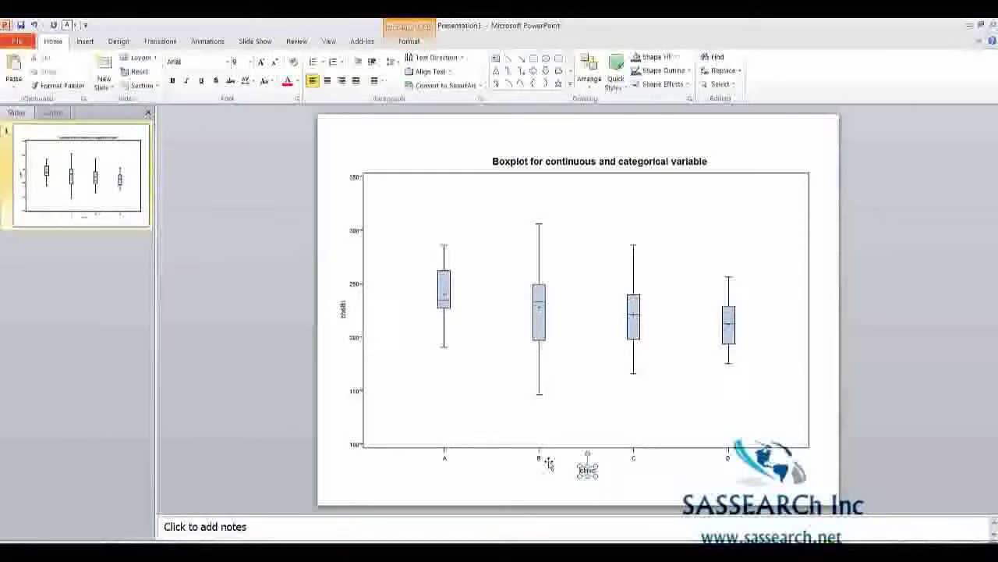
text(Clinical Center)
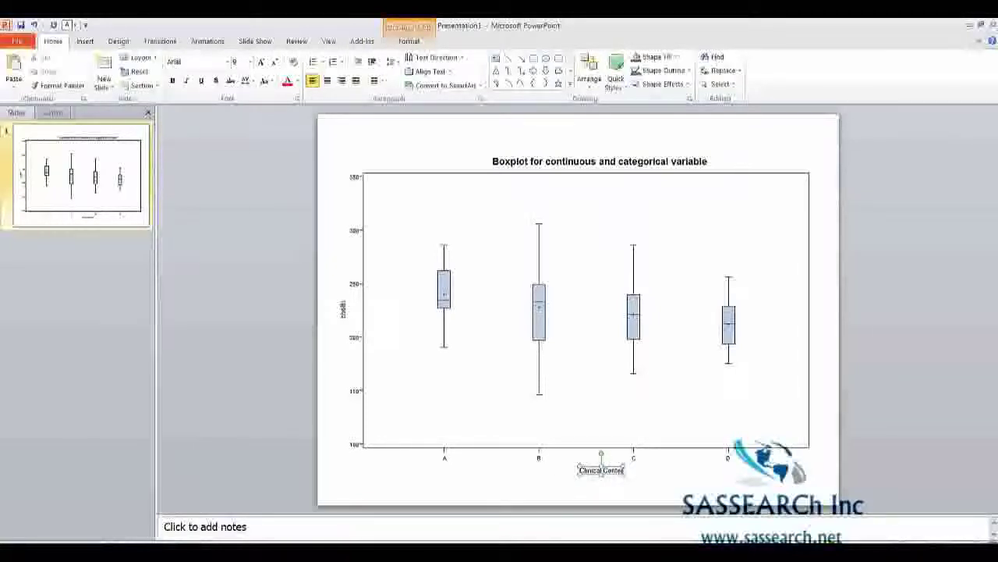
click(615, 365)
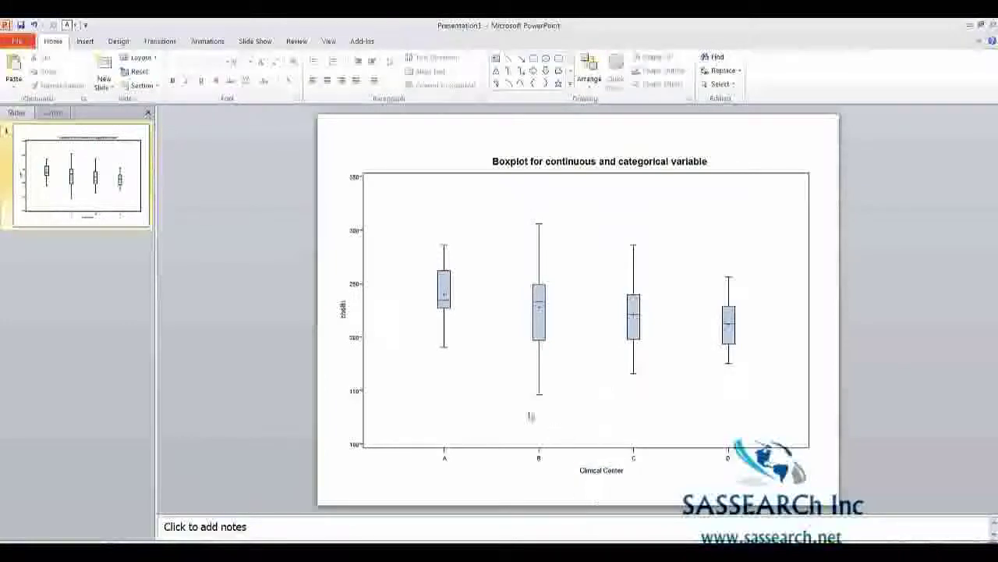
Step: Select the vertical axis label, the A category label and the chart title, then deselect
click(344, 308)
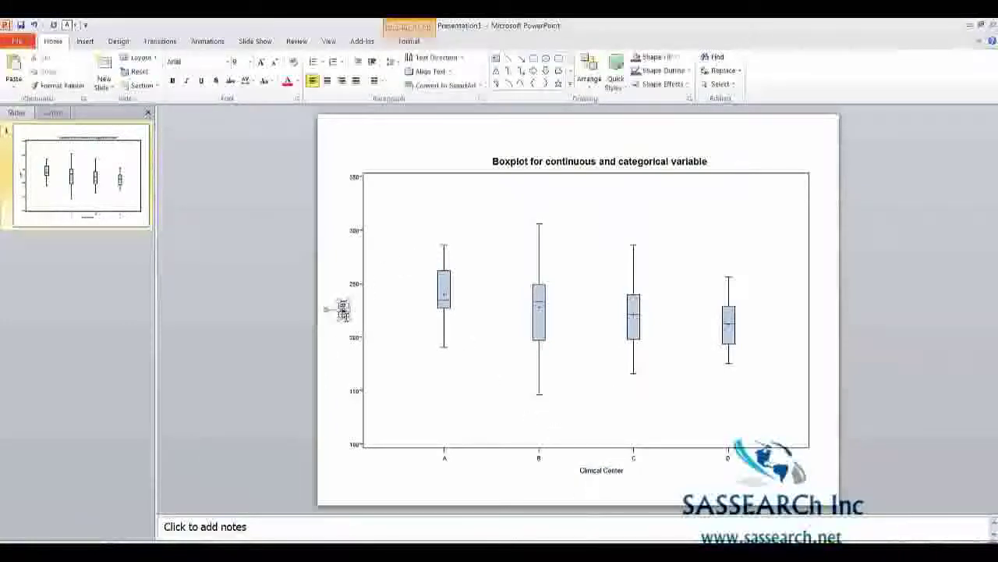
click(444, 460)
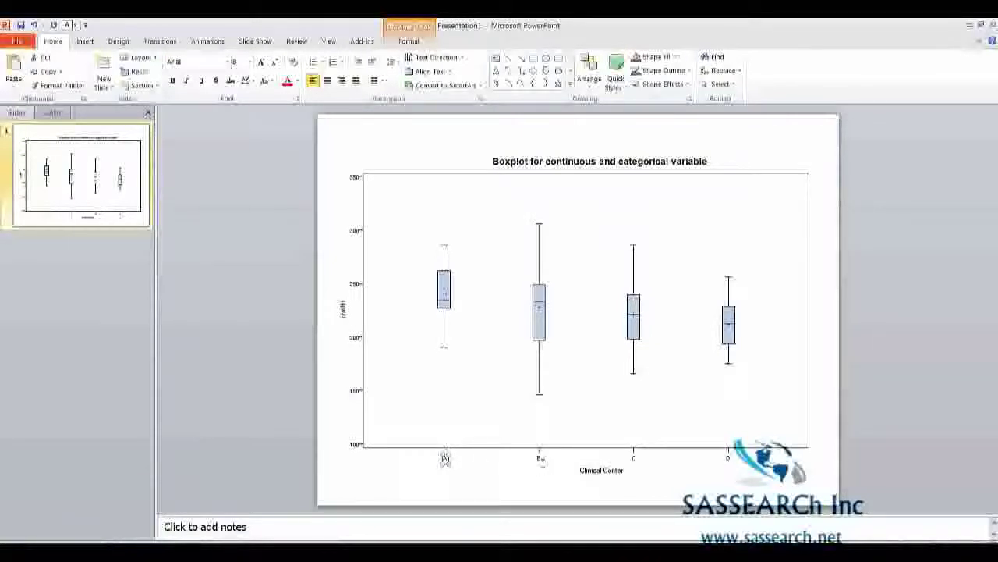
click(574, 166)
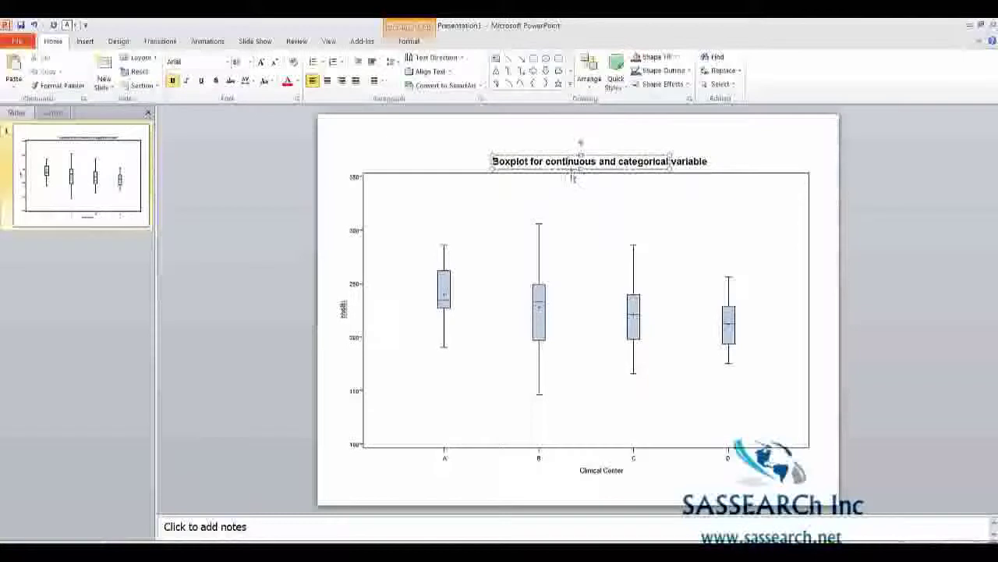
click(593, 206)
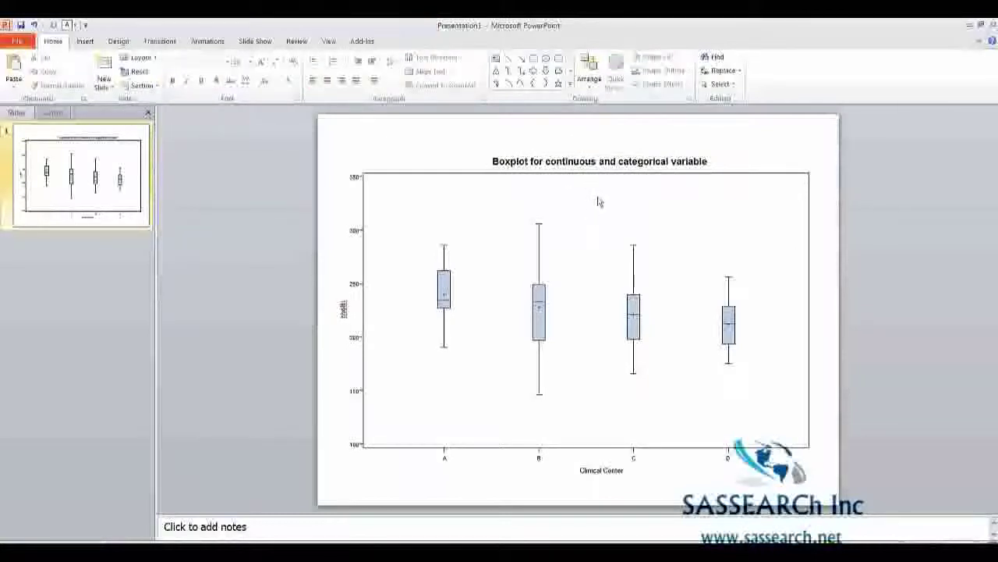